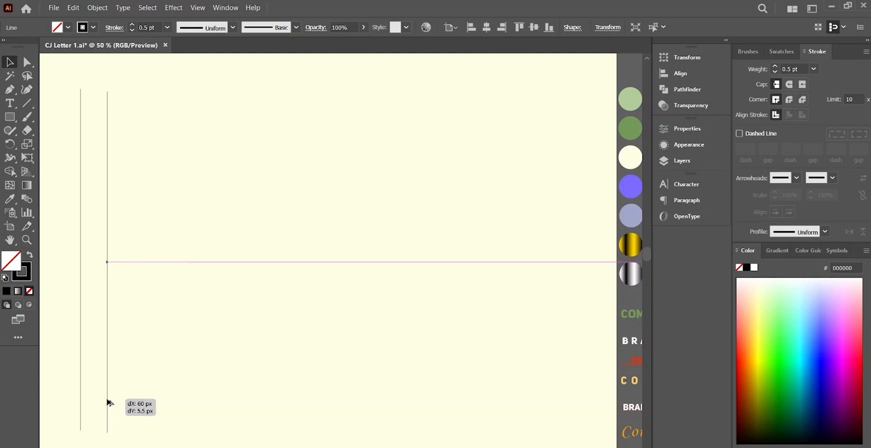
Step: Repeat the 60 px line copy to build a row of evenly spaced vertical grid lines
key(ctrl+d)
key(ctrl+d)
key(ctrl+d)
key(ctrl+d)
key(ctrl+d)
key(ctrl+d)
key(ctrl+d)
key(ctrl+d)
key(ctrl+d)
key(ctrl+d)
key(ctrl+d)
key(ctrl+d)
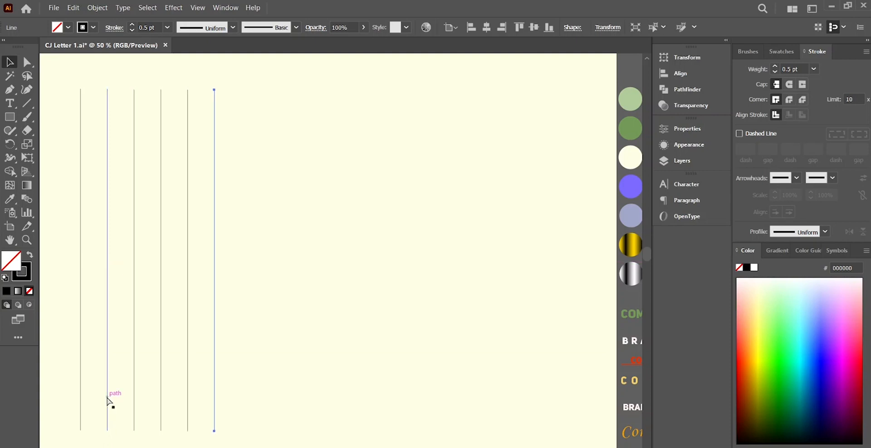
Step: Group the vertical lines and rotate a copy of them 90° to complete a square grid
drag(60, 162, 454, 318)
key(ctrl+g)
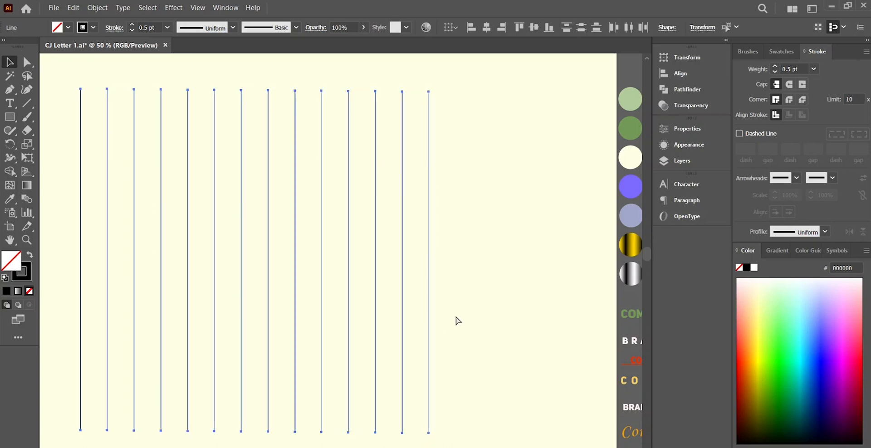
drag(431, 83, 429, 357)
click(58, 74)
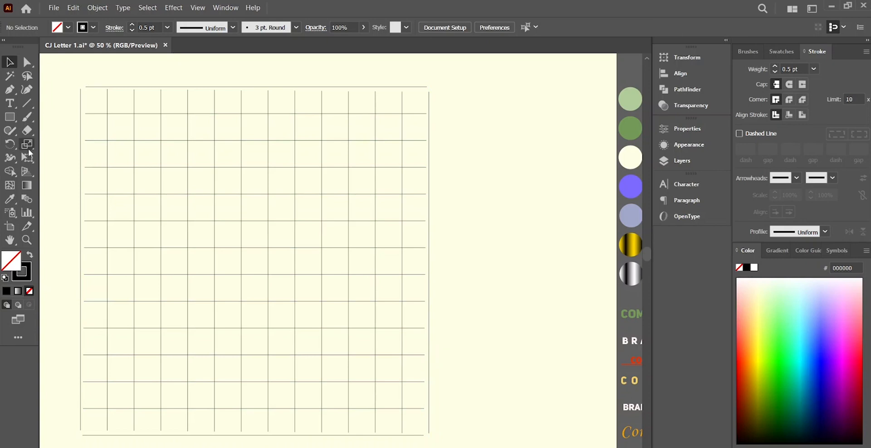
Step: Draw two concentric circles on the grid, the outer six squares wide and the inner four squares (240 px) wide
click(15, 119)
click(61, 144)
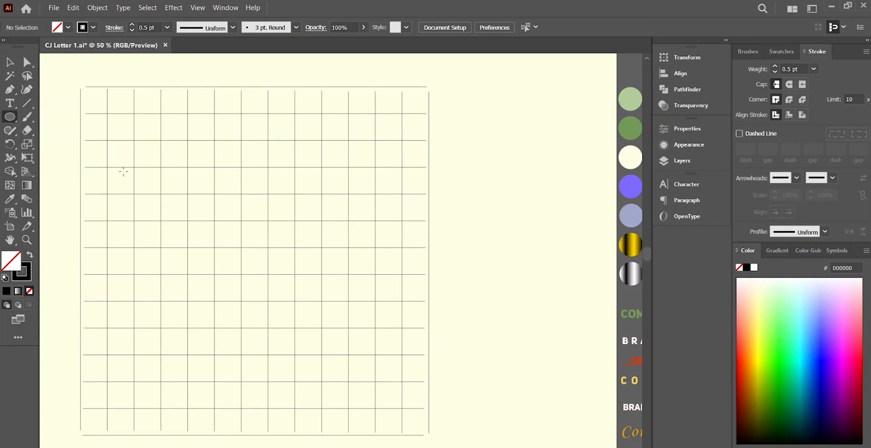
drag(134, 194, 236, 355)
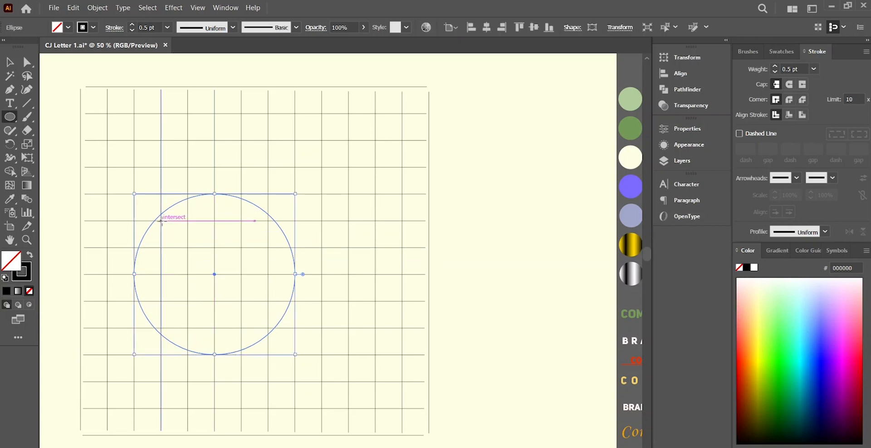
drag(161, 220, 233, 328)
click(232, 327)
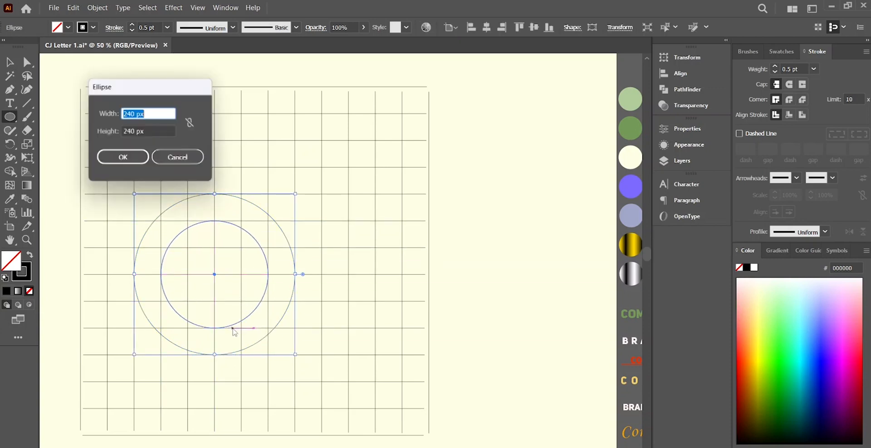
click(184, 155)
Step: Duplicate both concentric circles three grid squares to the right, level with the originals
key(v)
click(49, 192)
click(175, 206)
shift+click(176, 236)
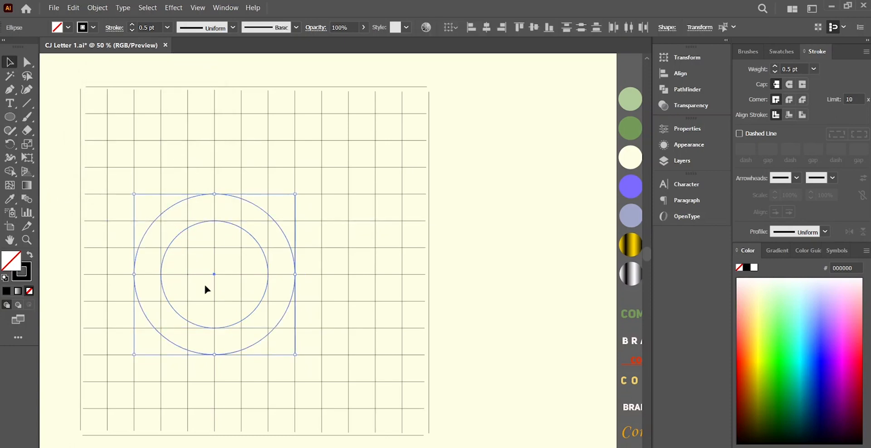
drag(254, 345, 335, 344)
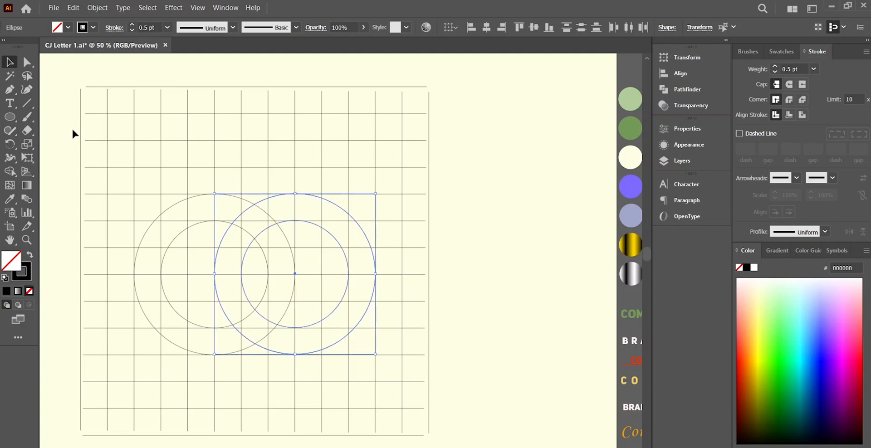
click(72, 130)
Step: Add two parallel 45° diagonals from a vertical grid line, one through the left circles' centre and one lower right across the circles' bottom overlap
click(270, 107)
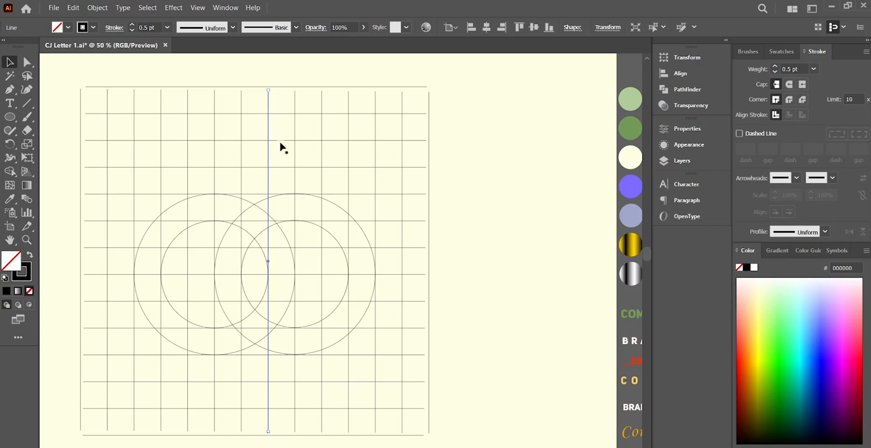
click(97, 8)
mouse_move(109, 24)
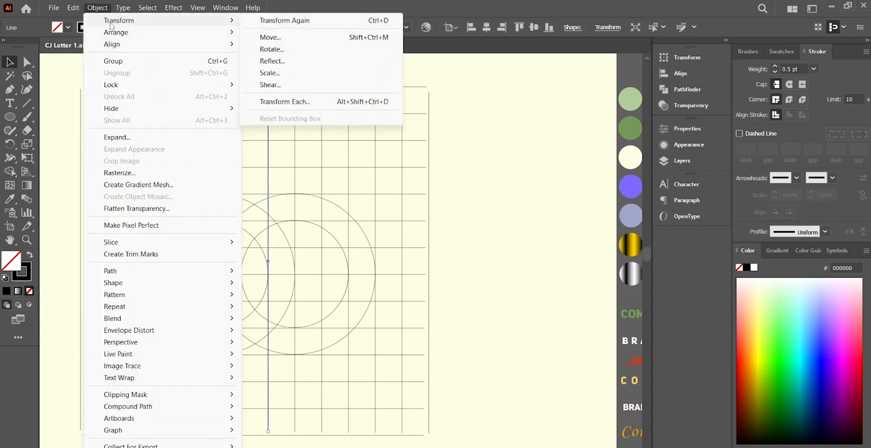
click(268, 49)
click(248, 218)
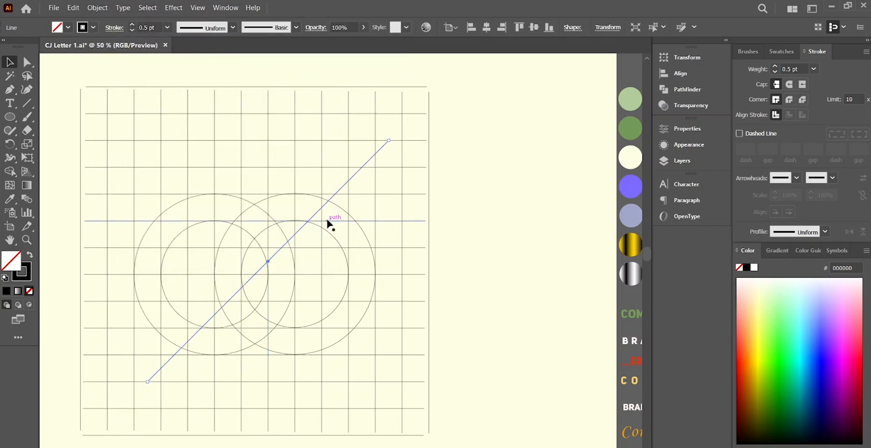
drag(338, 187, 292, 198)
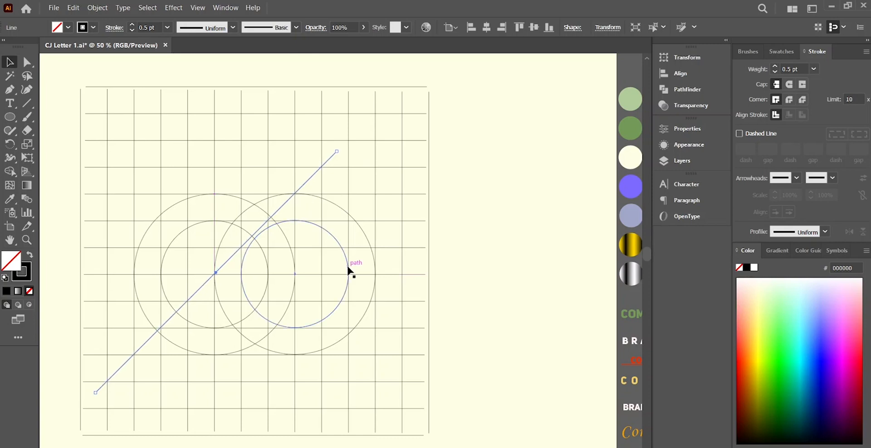
drag(145, 344, 178, 421)
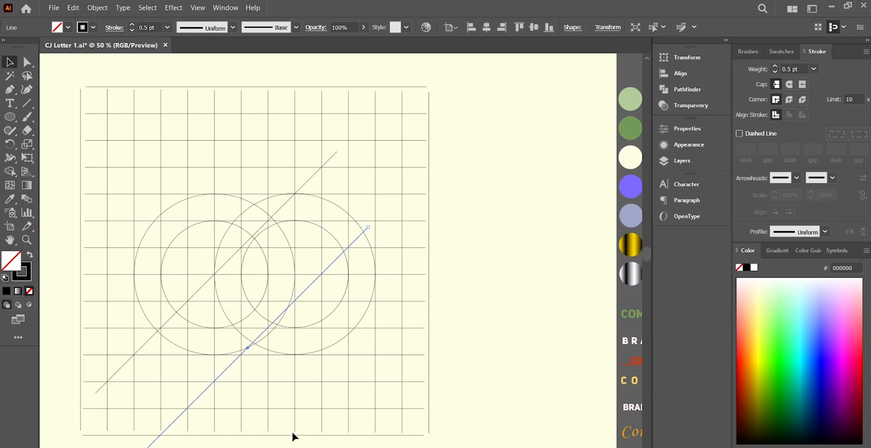
click(50, 92)
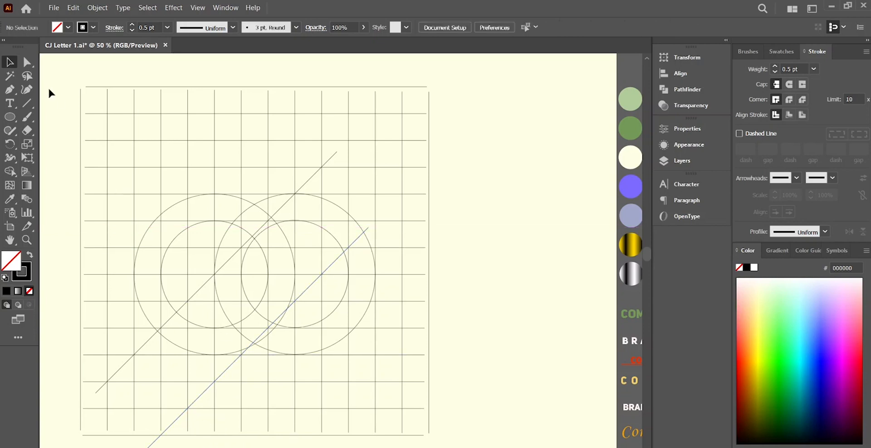
Step: Merge the grid and left-circle regions into a letter C with diagonally cut ends using the Shape Builder
drag(60, 91, 473, 418)
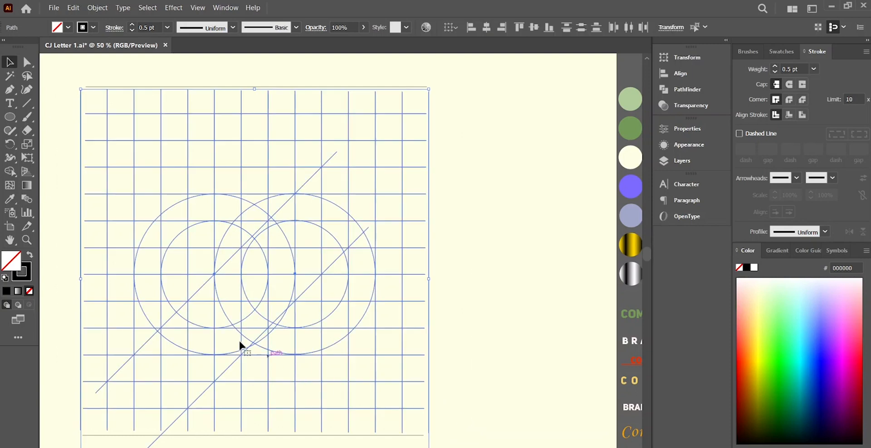
click(10, 172)
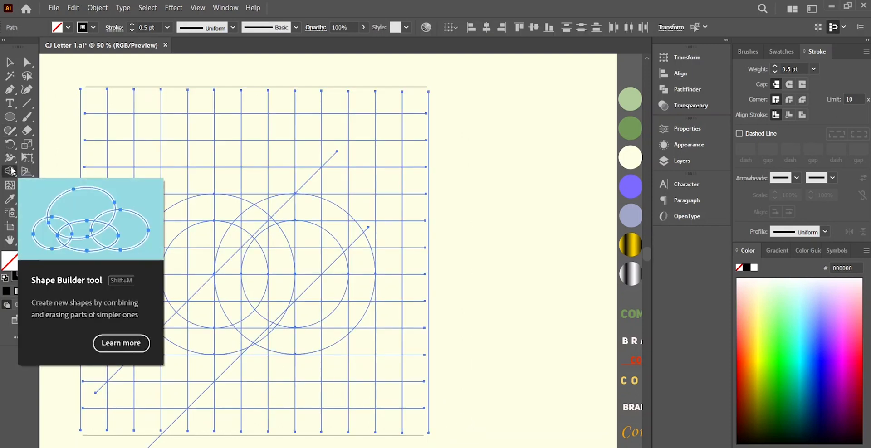
mouse_move(276, 201)
mouse_down()
mouse_move(265, 214)
mouse_move(270, 221)
mouse_up()
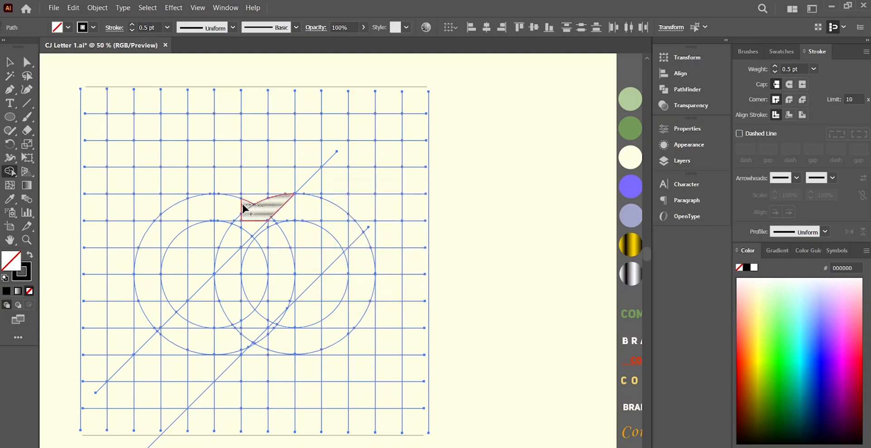
mouse_move(236, 200)
mouse_down()
mouse_move(216, 210)
mouse_move(183, 222)
mouse_move(167, 217)
mouse_up()
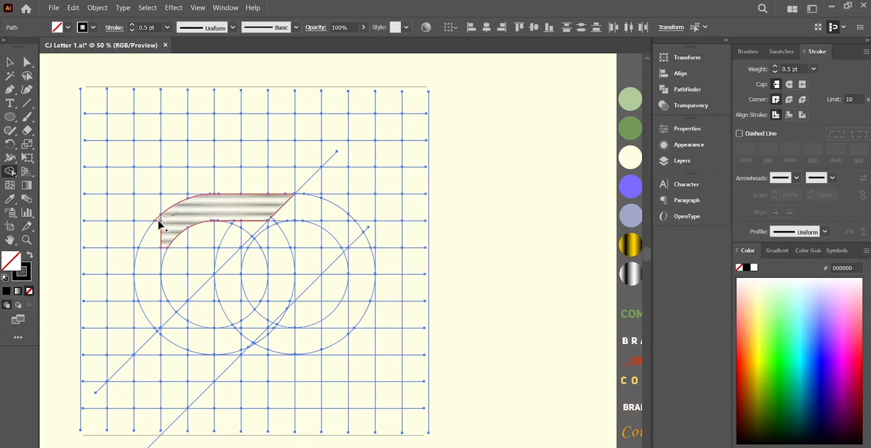
mouse_move(159, 257)
mouse_down()
mouse_move(150, 311)
mouse_move(170, 321)
mouse_up()
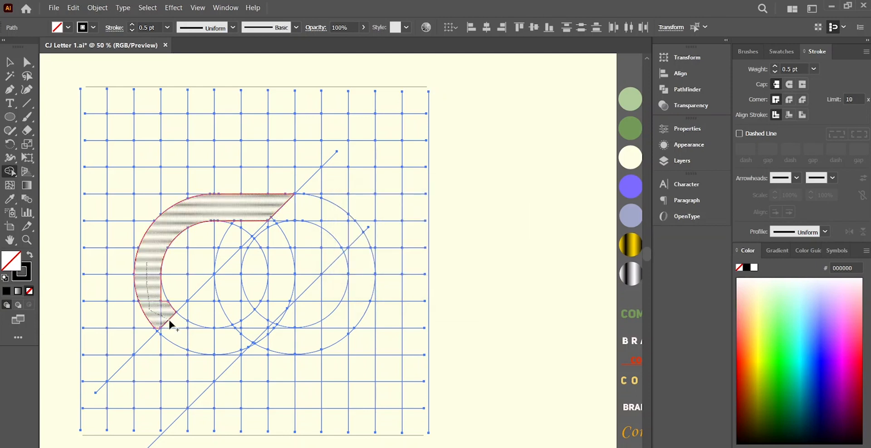
mouse_move(244, 341)
mouse_down()
mouse_move(251, 334)
mouse_move(237, 351)
mouse_up()
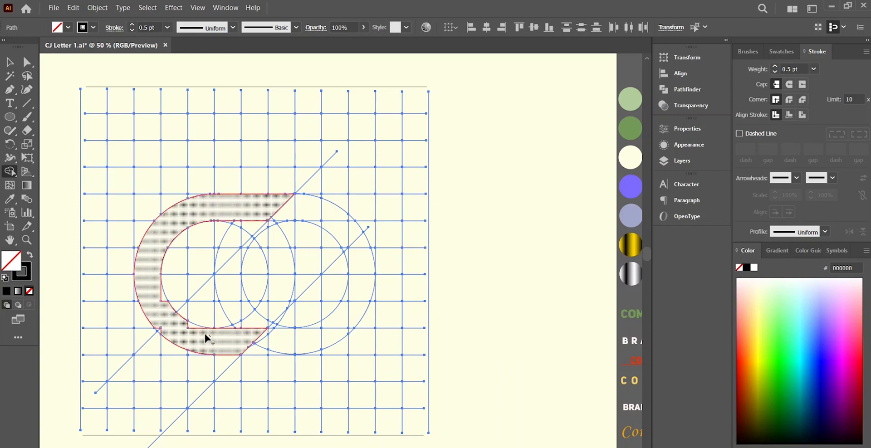
click(191, 329)
click(158, 331)
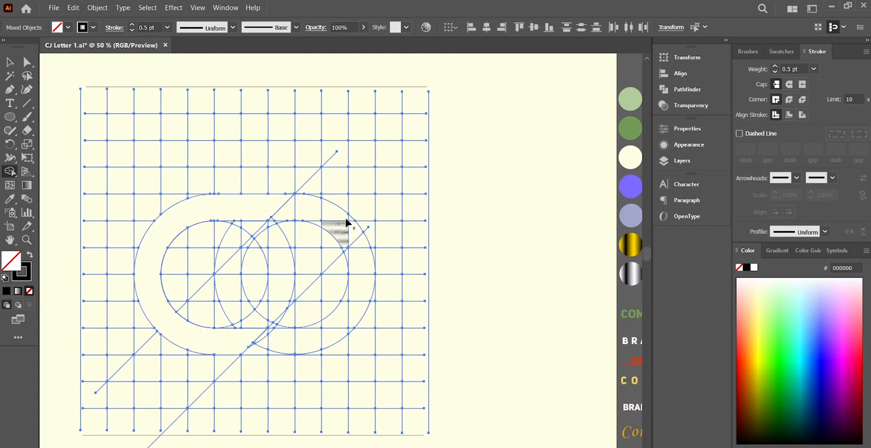
Step: Merge the tall stem and lower-right curve regions into a letter J, and separate both letters from the construction grid
mouse_move(361, 135)
mouse_down()
mouse_move(356, 247)
mouse_move(354, 219)
mouse_move(365, 244)
mouse_move(361, 227)
mouse_move(362, 295)
mouse_move(346, 324)
mouse_move(344, 309)
mouse_move(351, 325)
mouse_move(303, 341)
mouse_move(264, 335)
mouse_move(272, 332)
mouse_move(265, 347)
mouse_move(273, 347)
mouse_move(265, 350)
mouse_move(275, 350)
mouse_up()
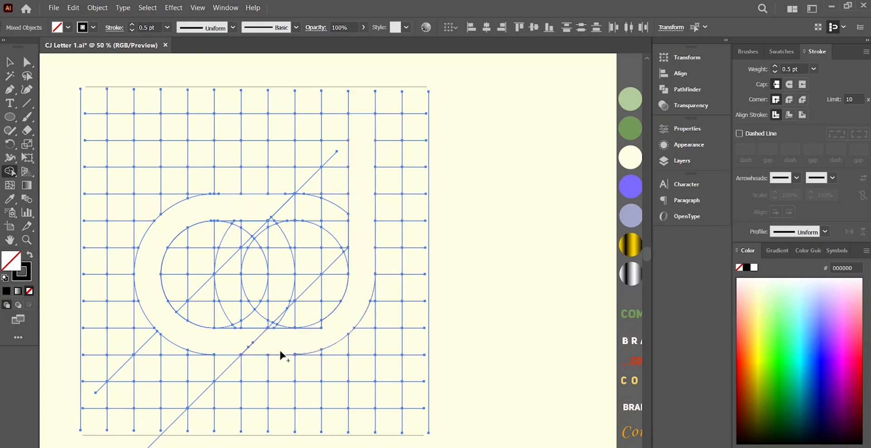
click(320, 323)
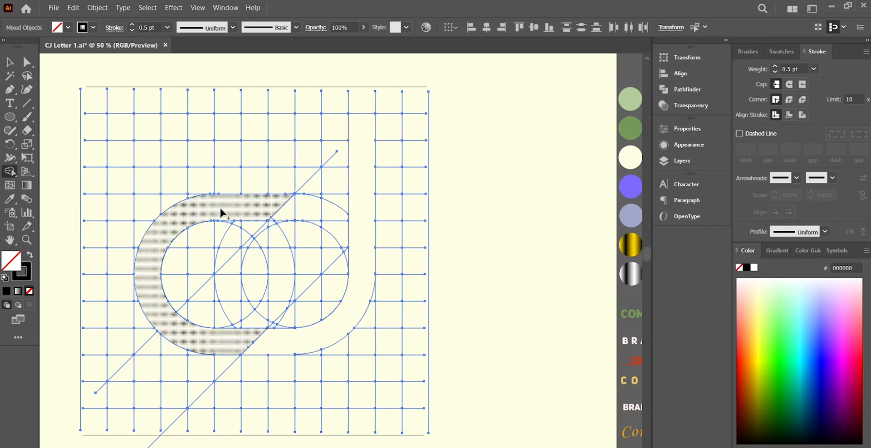
click(9, 62)
click(191, 205)
click(178, 205)
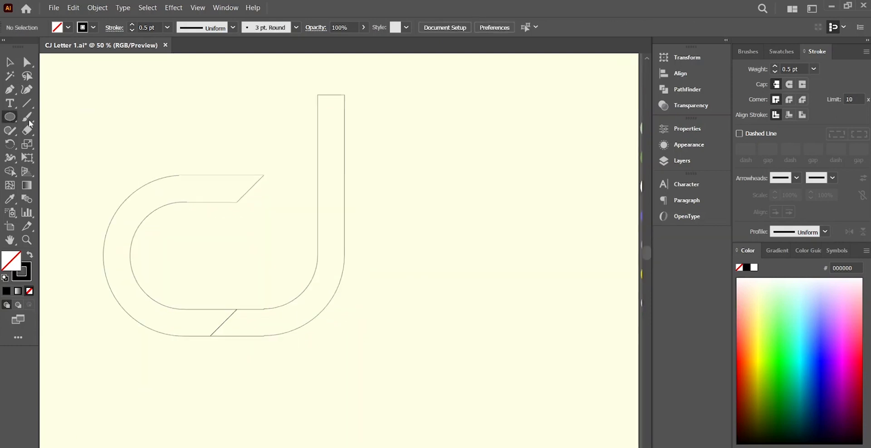
Step: Draw an unfilled square of about 655 px, turned 45° as a diamond, around the two letters
click(10, 116)
drag(10, 117, 281, 402)
click(402, 408)
click(209, 194)
click(297, 396)
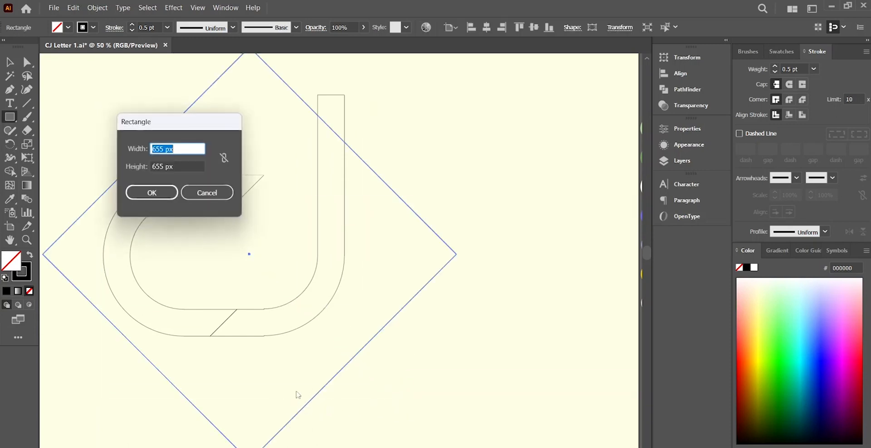
click(207, 190)
Step: Scale the diamond down proportionally and move it slightly right to frame the letters
drag(456, 254, 411, 260)
key(v)
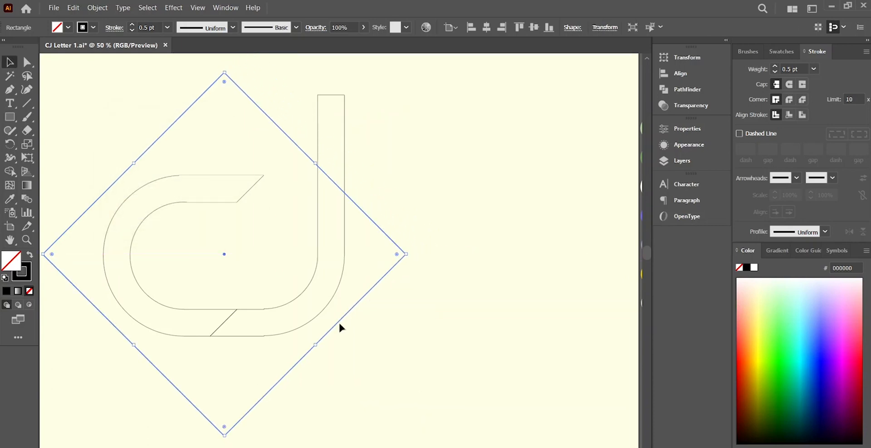
drag(341, 319, 363, 319)
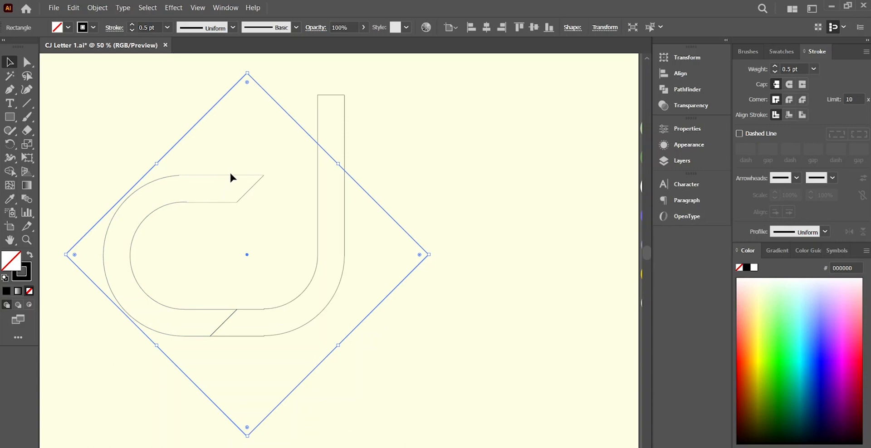
drag(146, 117, 449, 366)
click(296, 349)
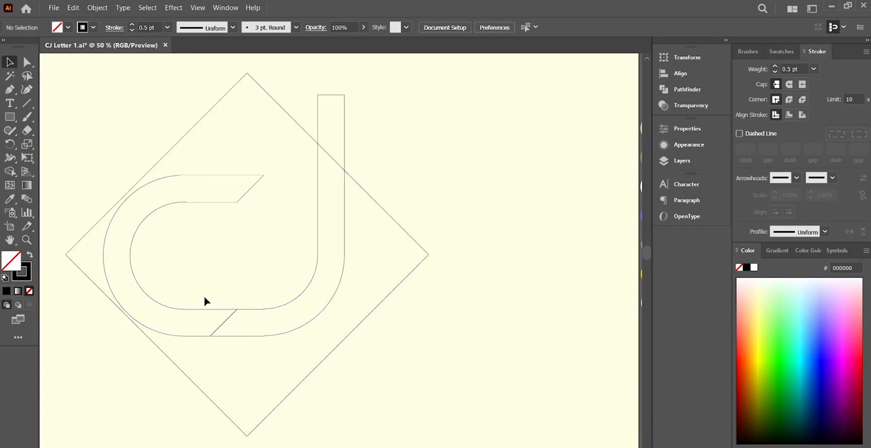
right_click(286, 305)
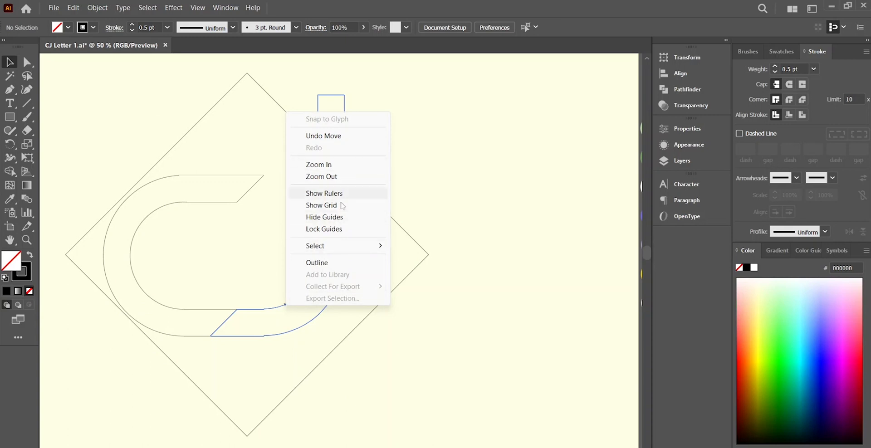
click(277, 342)
key(ctrl+a)
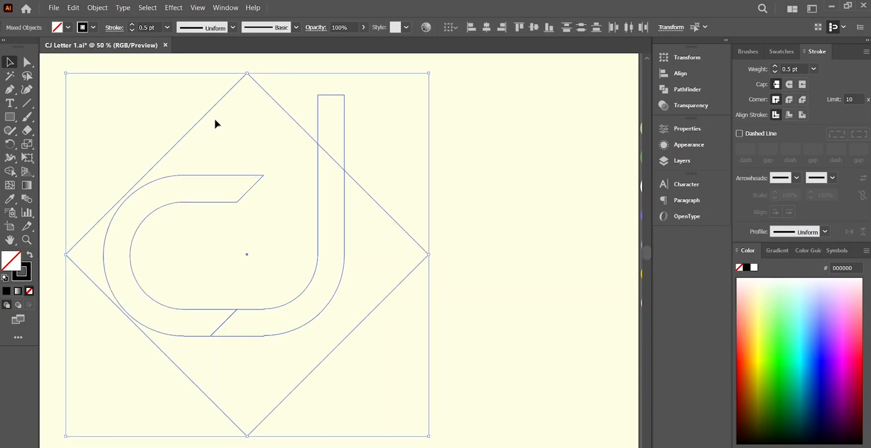
click(383, 129)
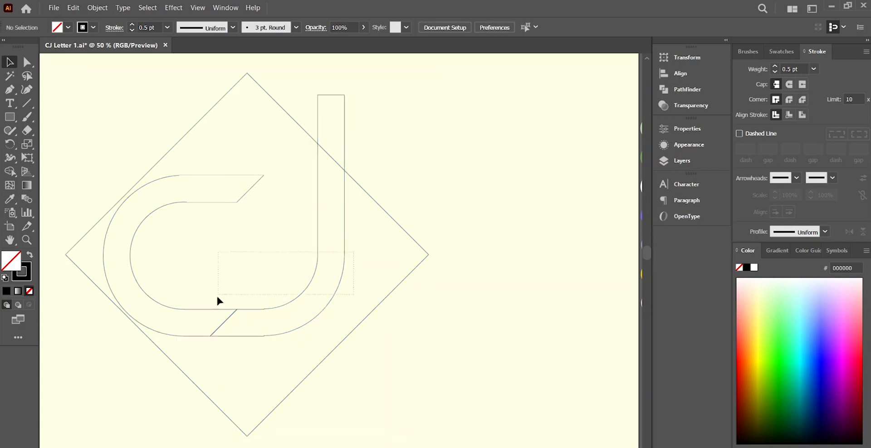
Step: Select the C and J letter shapes and bring them to the front of the diamond
drag(231, 352, 202, 326)
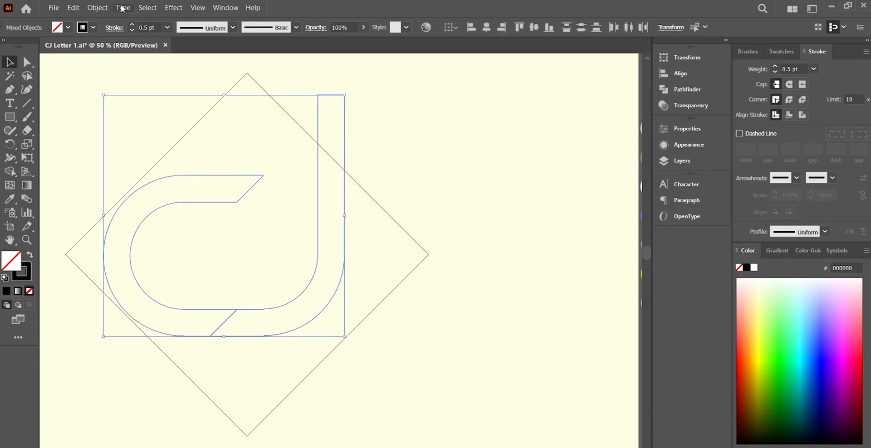
click(98, 8)
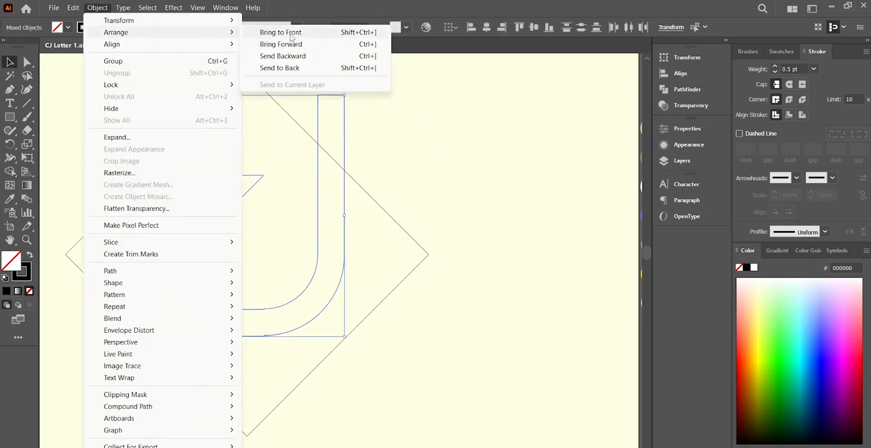
click(263, 28)
Step: Select the diamond alone and fill it with the solid purple palette swatch
click(403, 166)
click(384, 205)
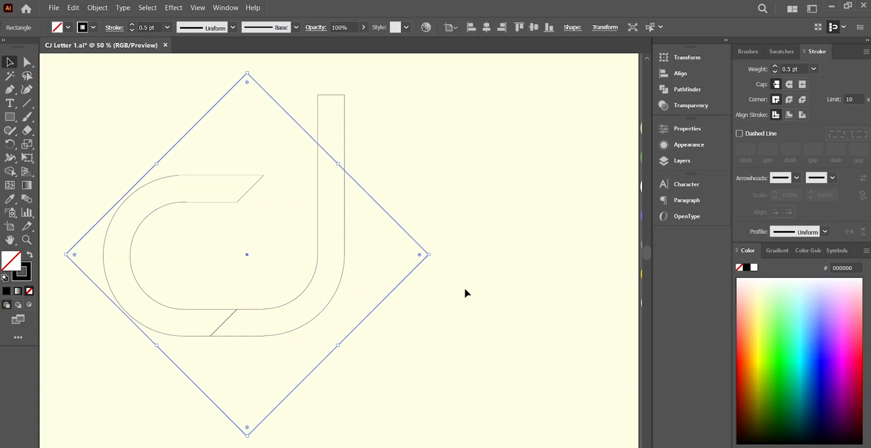
scroll(348, 250, right, 1)
key(i)
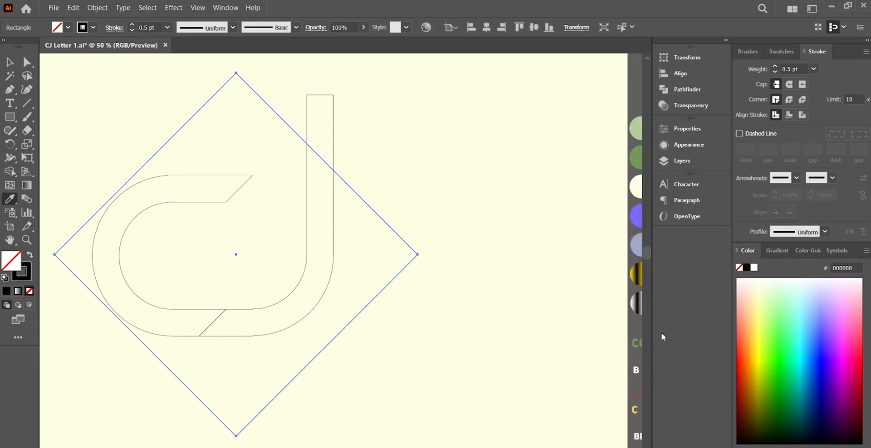
click(642, 210)
key(v)
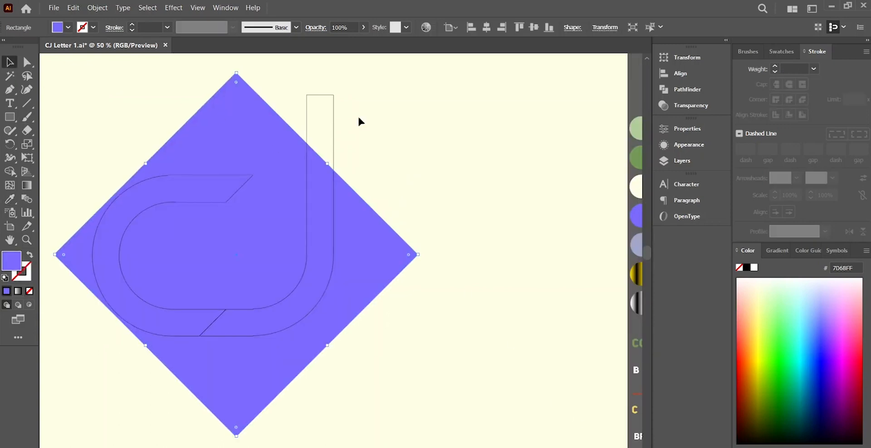
Step: Offset the C letter path outward by 10 px with miter joins
key(ctrl+shift+a)
click(190, 309)
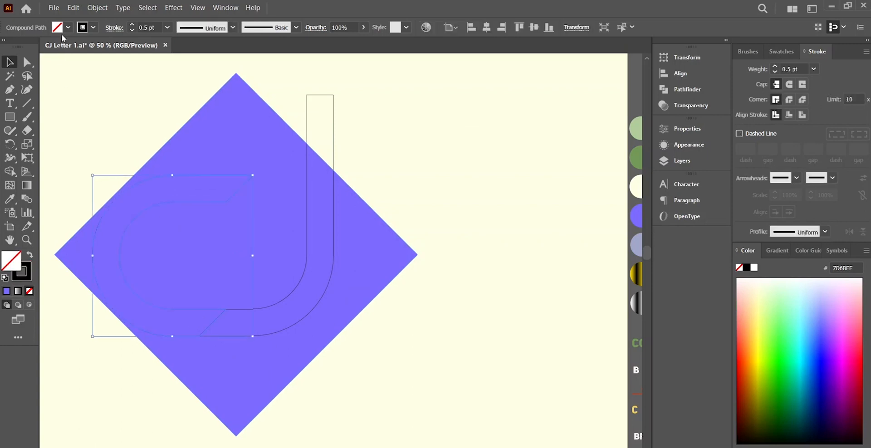
click(97, 8)
mouse_move(130, 277)
click(278, 311)
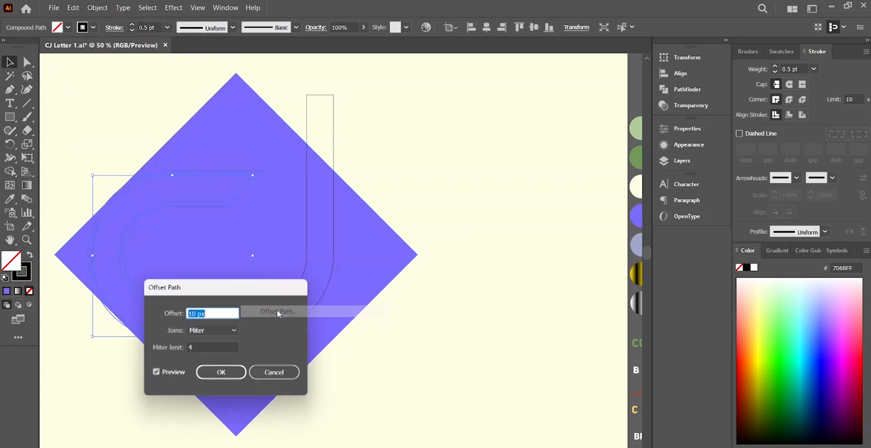
click(235, 381)
Step: Offset the J letter path outward by 10 px with miter joins
click(300, 324)
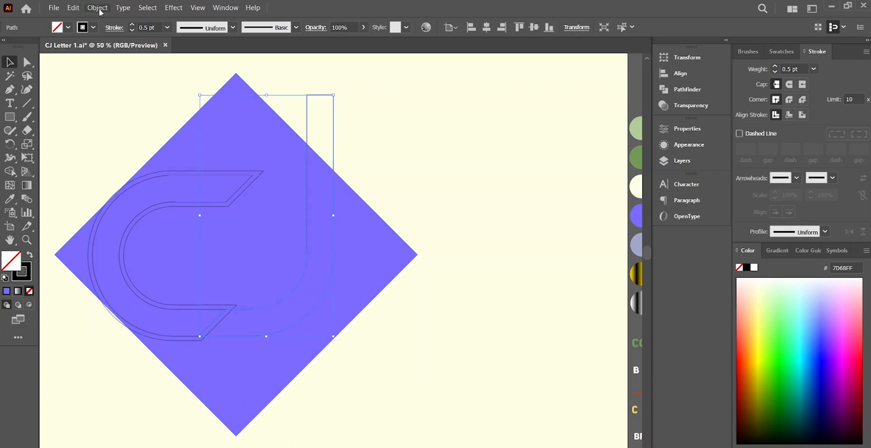
click(97, 8)
mouse_move(141, 278)
click(295, 311)
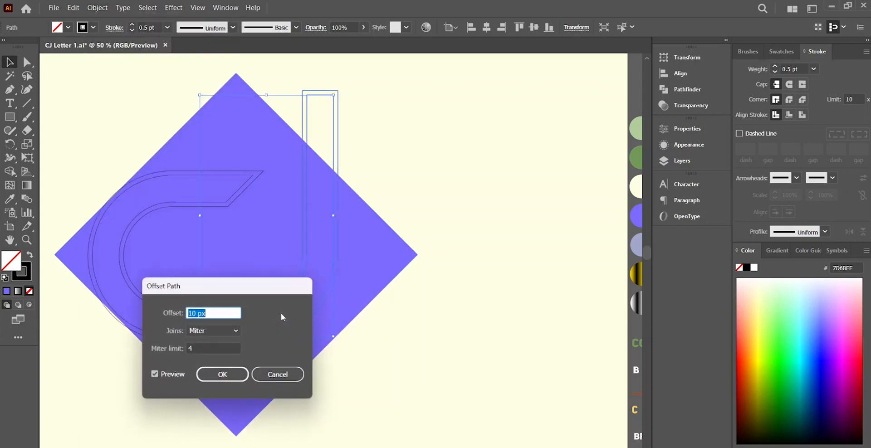
click(224, 373)
Step: Select all shapes and cut the narrow strips between the letter outlines and their offsets out of the diamond with Shape Builder
drag(107, 118, 448, 394)
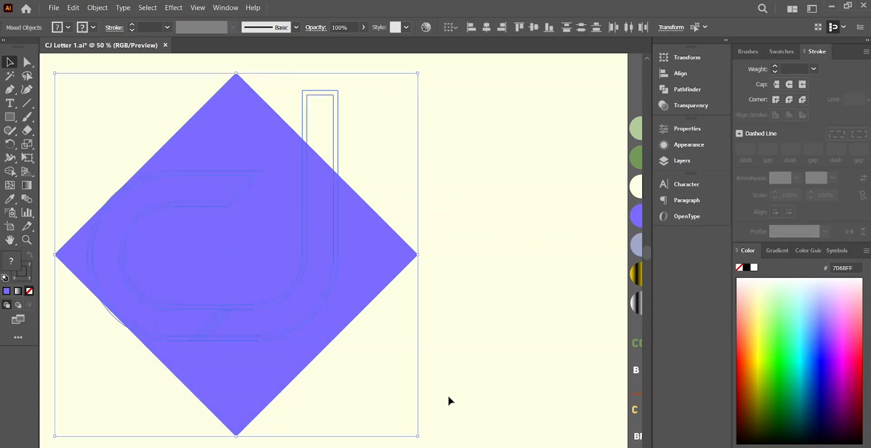
click(9, 172)
click(164, 171)
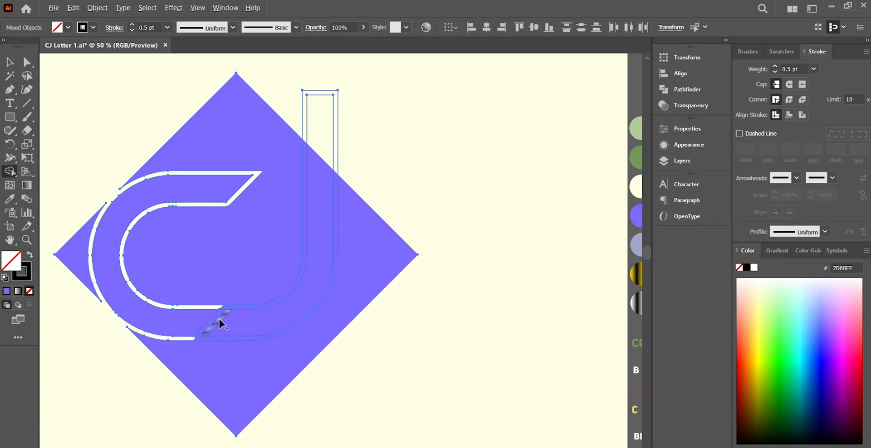
drag(266, 303, 296, 130)
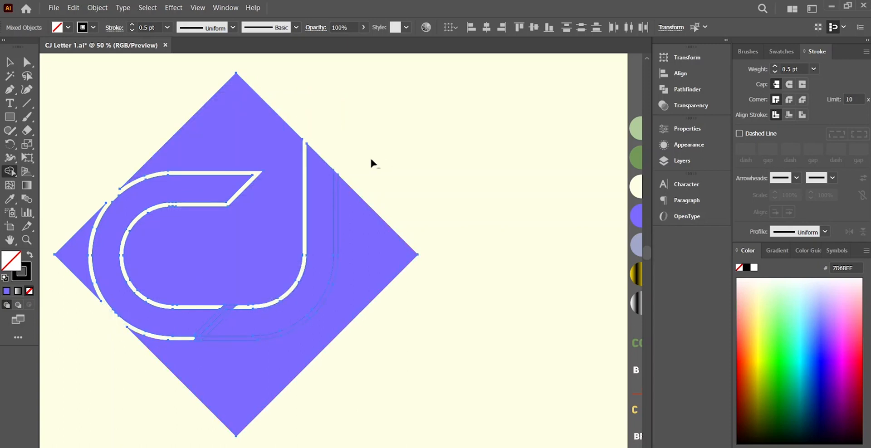
click(219, 316)
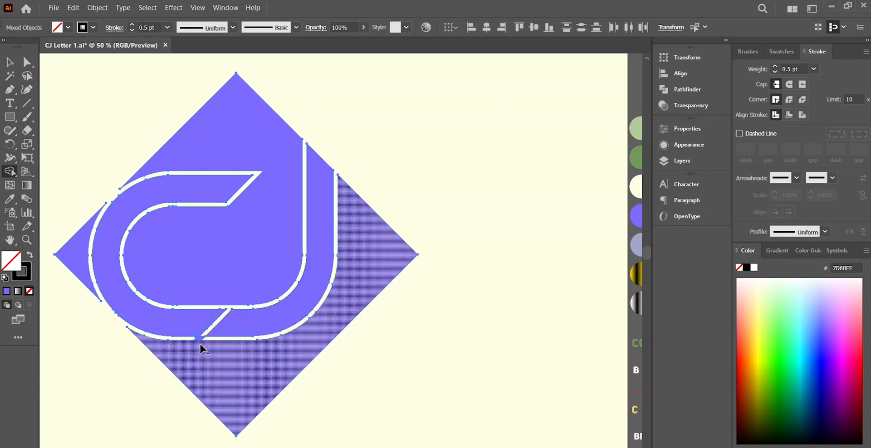
click(199, 340)
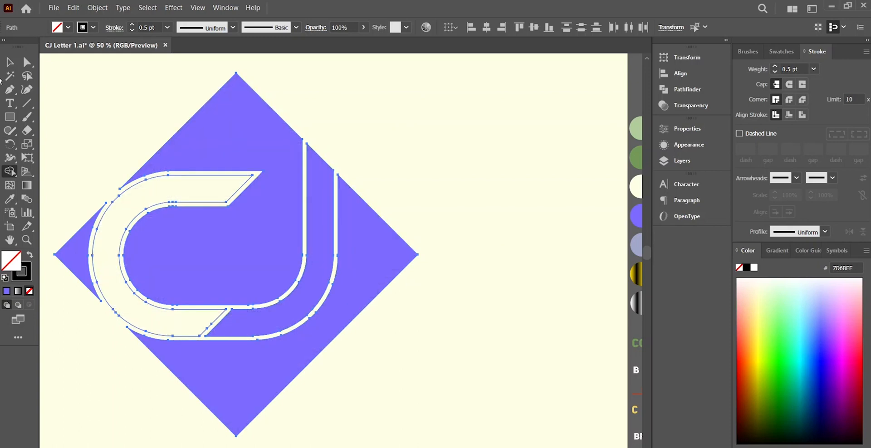
Step: Fill the C letter with the dark green palette swatch
click(9, 62)
click(158, 191)
click(159, 176)
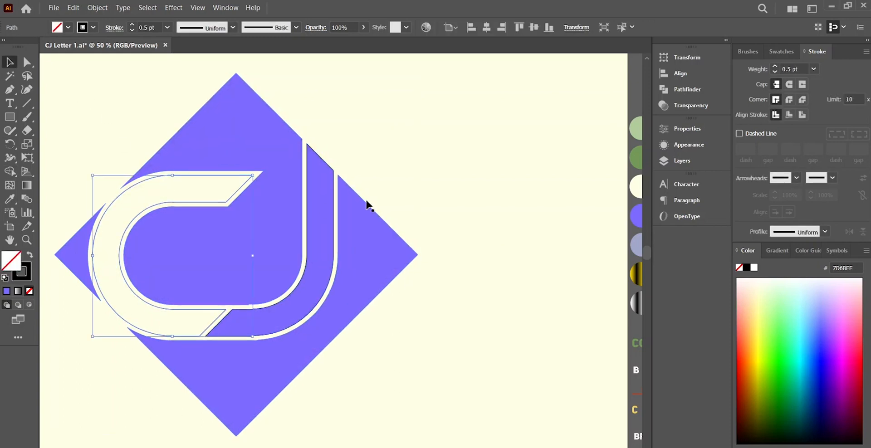
key(i)
click(636, 207)
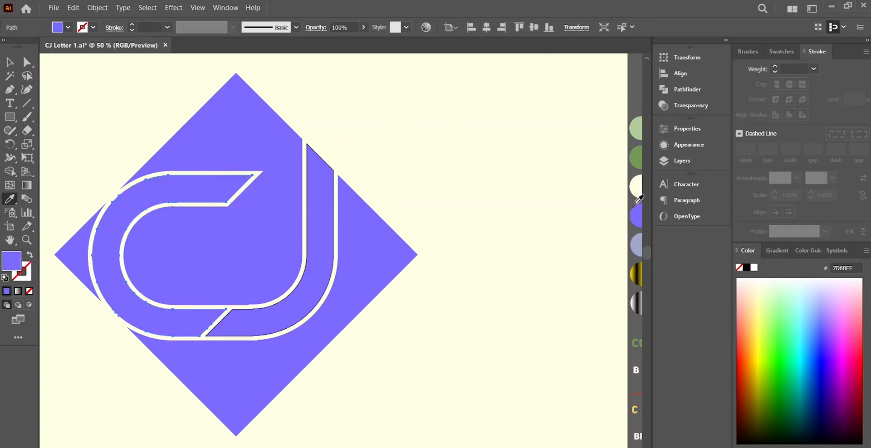
click(637, 160)
key(v)
Step: Fill the upper diamond piece that runs inside the C with the dark green palette swatch
click(274, 236)
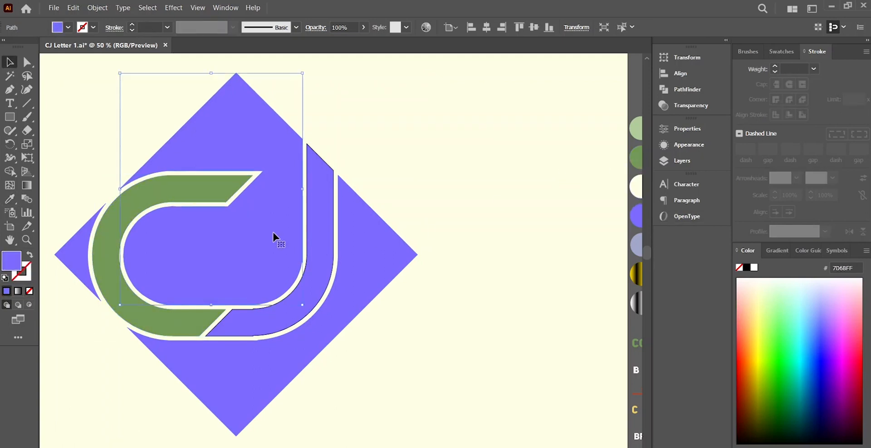
key(i)
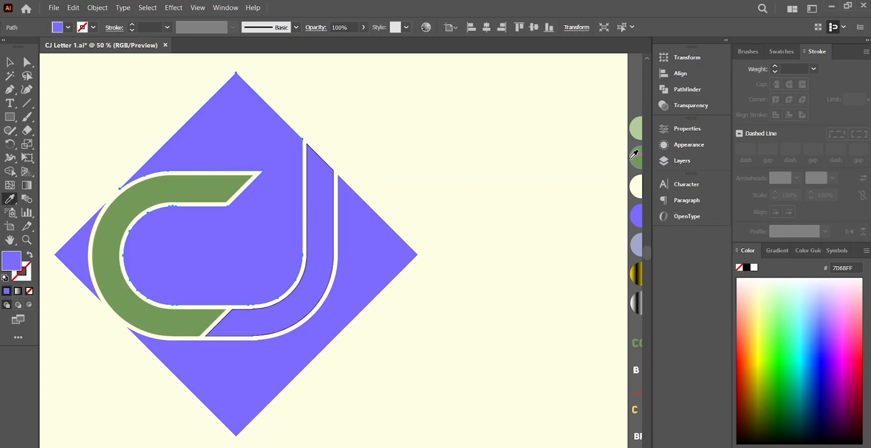
click(641, 153)
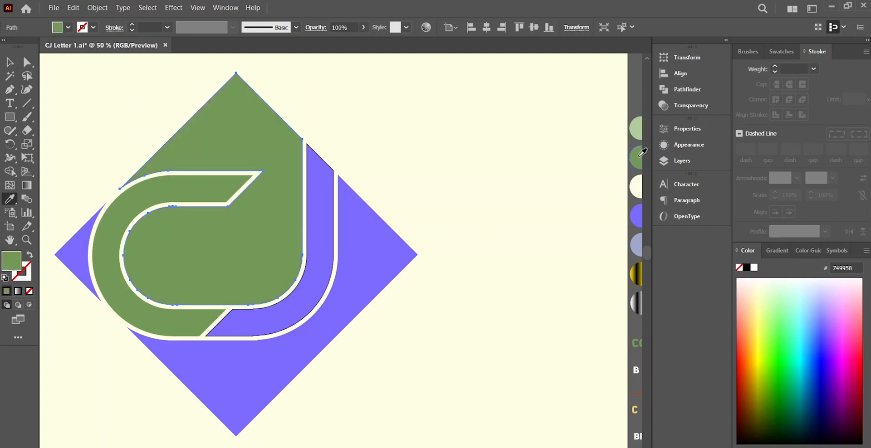
key(v)
click(333, 281)
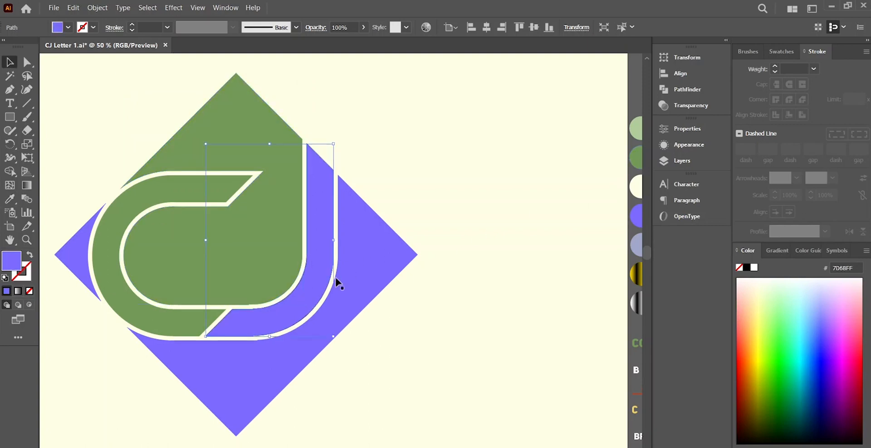
click(379, 278)
key(i)
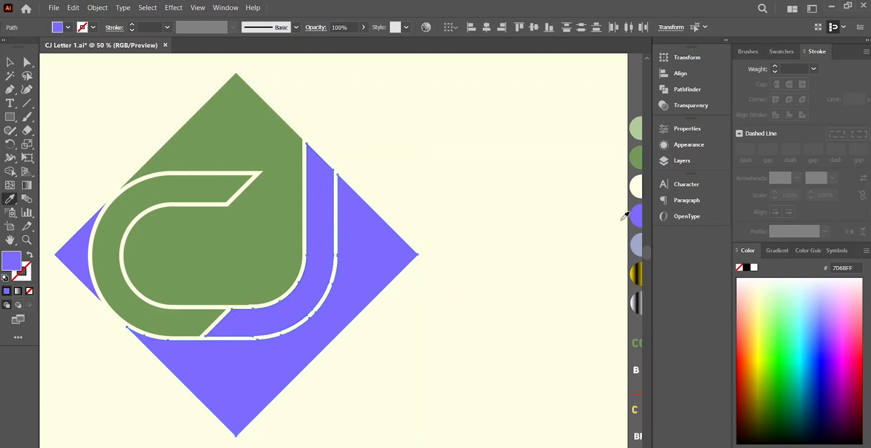
key(v)
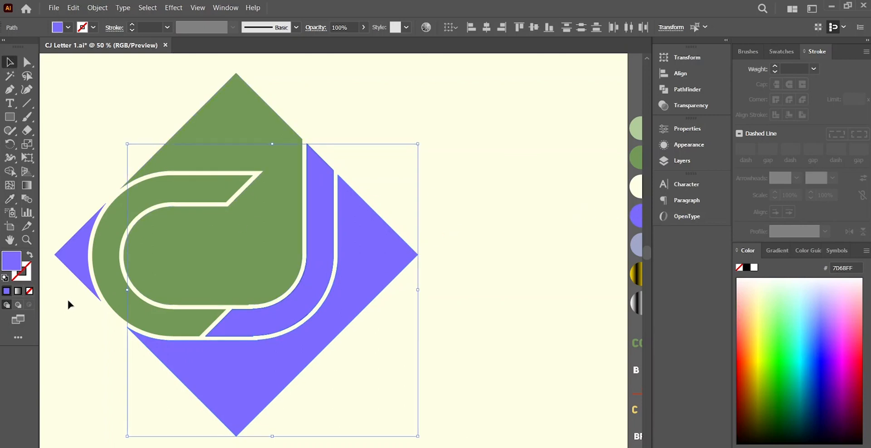
Step: Fill the small left corner piece of the diamond with the dark green sampled from the upper piece
click(76, 256)
key(i)
click(158, 245)
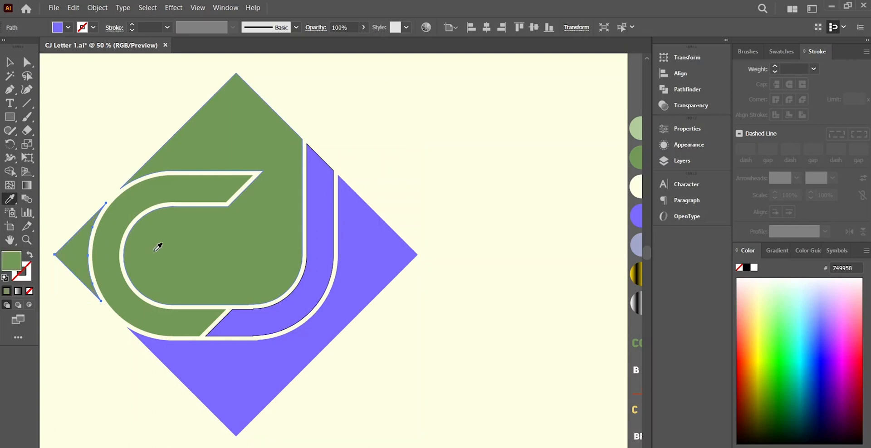
click(12, 68)
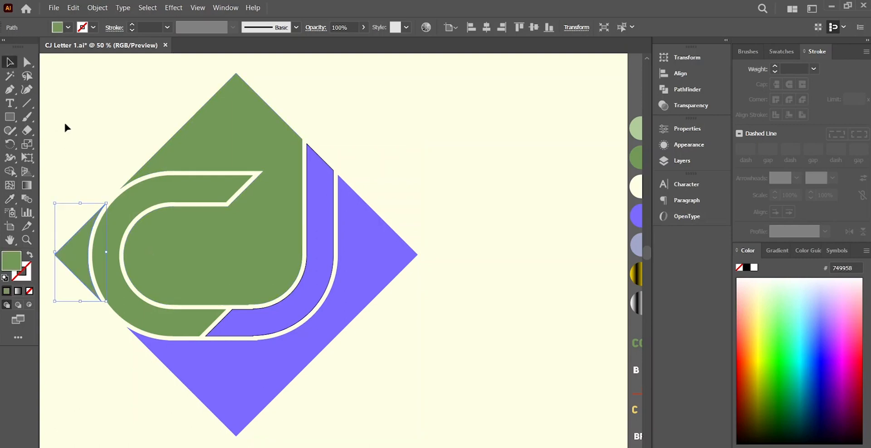
Step: Group all the logo pieces, scale the group down proportionally, and move it up to leave space below
drag(197, 245, 369, 411)
key(ctrl+g)
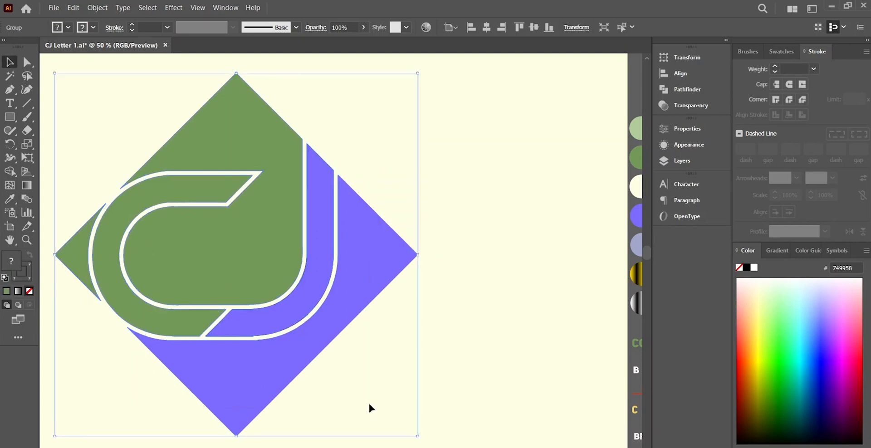
drag(419, 72, 341, 144)
drag(259, 372, 266, 302)
click(312, 326)
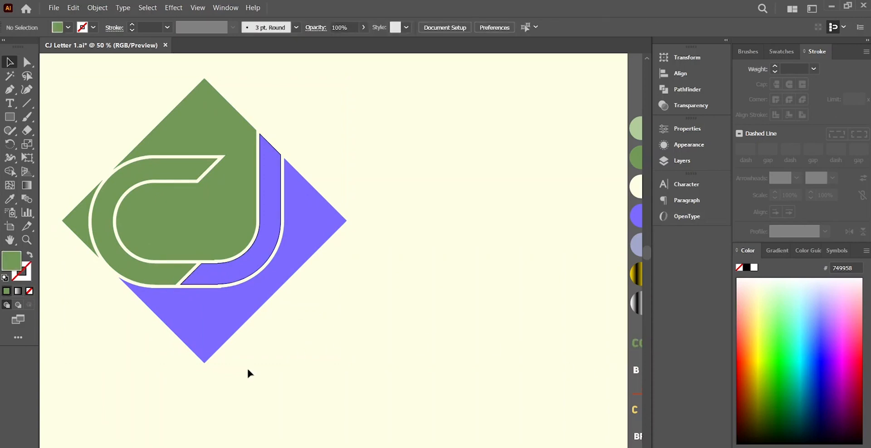
Step: Move the green and purple COMPANY NAME text beneath the diamond and enlarge it to suit the logo's width
drag(639, 347, 114, 393)
drag(199, 402, 354, 440)
mouse_move(222, 413)
mouse_down()
mouse_move(227, 418)
mouse_move(210, 404)
mouse_up()
click(413, 315)
click(195, 276)
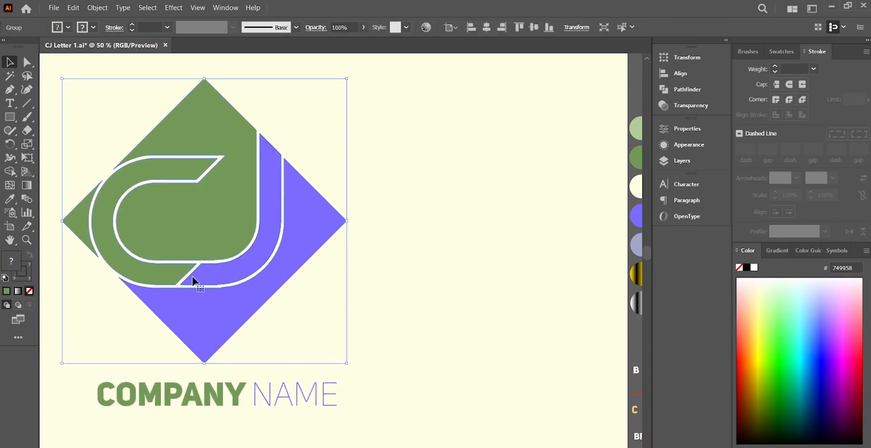